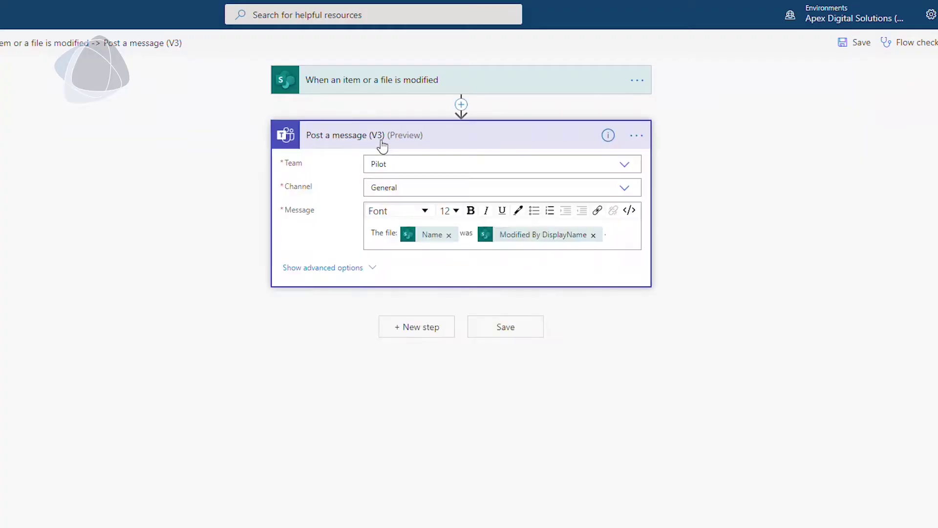
- Open the dynamic content choices for the Post a message (V3) text
click(472, 230)
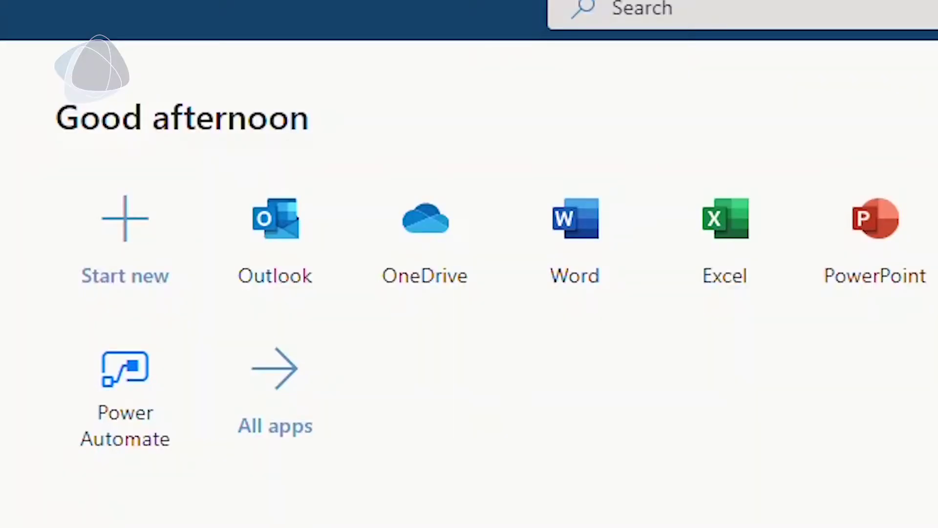
- Launch Power Automate from the Microsoft 365 home page tile
click(141, 417)
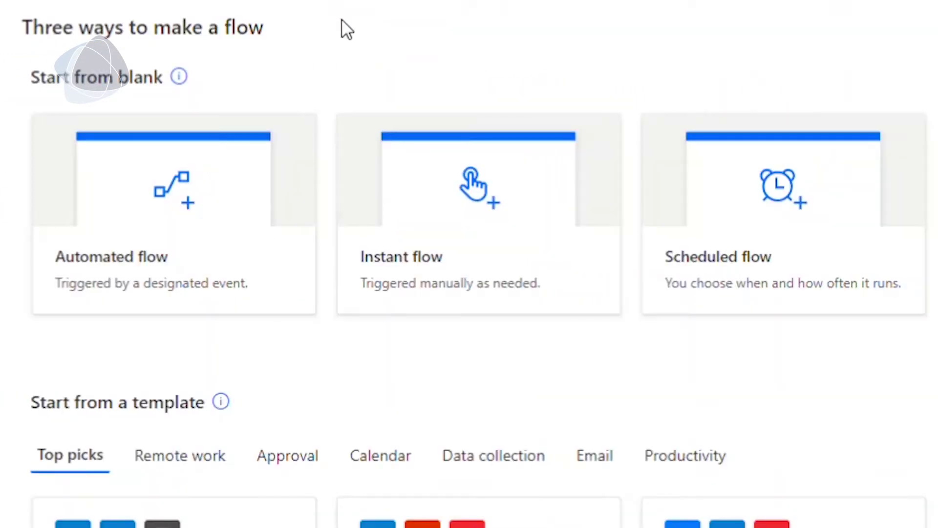
- Choose Automated flow to start an event-triggered flow
click(263, 277)
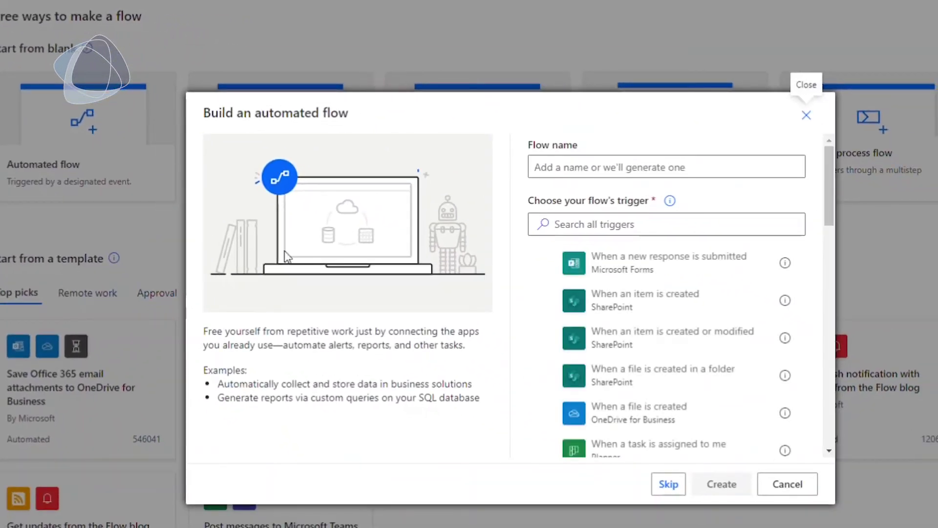
scroll(787, 271, down, 1)
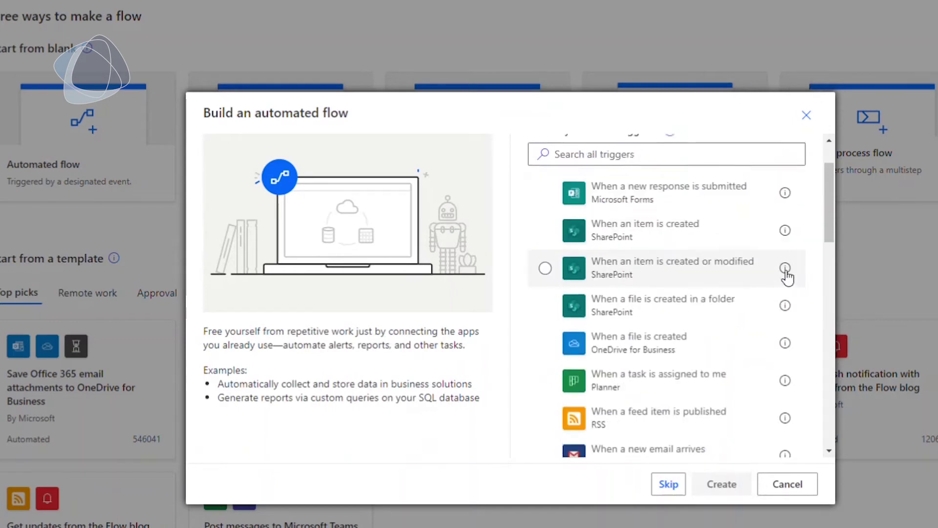
scroll(787, 272, down, 2)
scroll(787, 285, down, 2)
scroll(788, 298, down, 2)
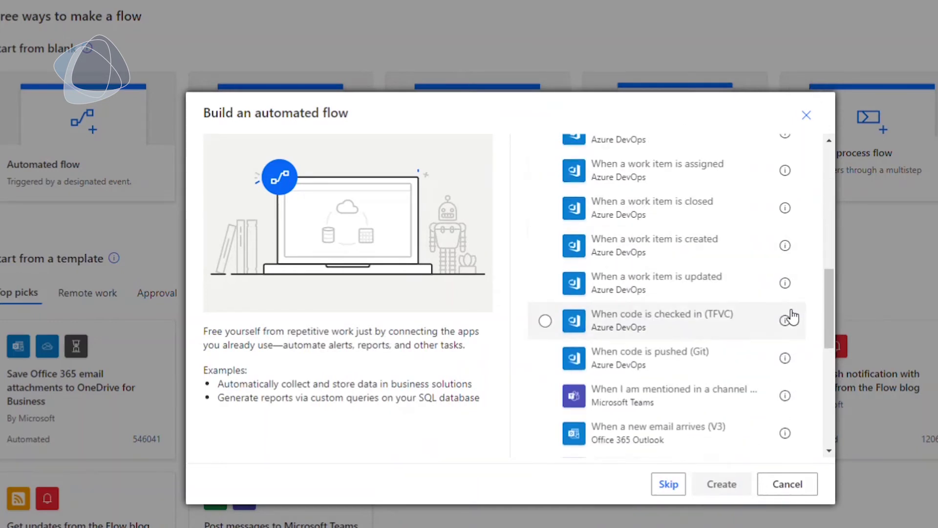
scroll(790, 319, up, 3)
scroll(786, 315, up, 5)
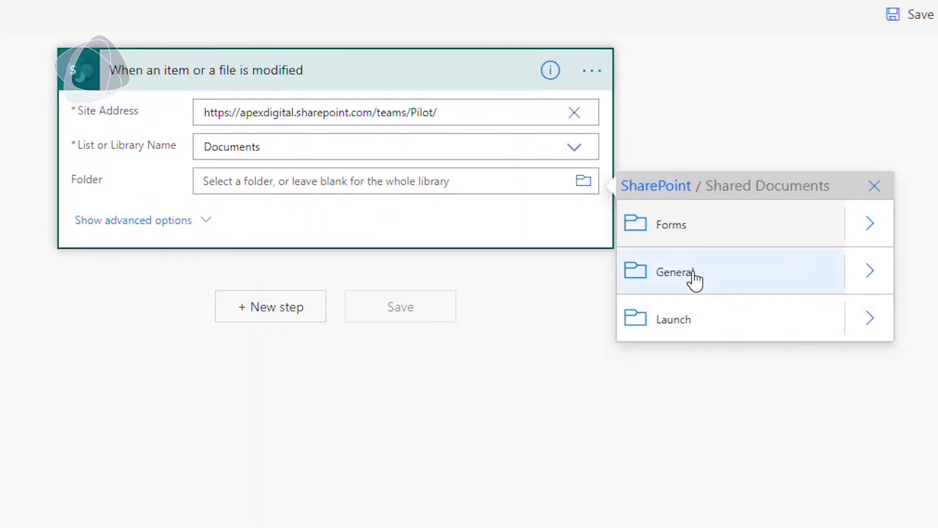
- Limit the modified-file trigger to the General folder and add a new step
click(682, 273)
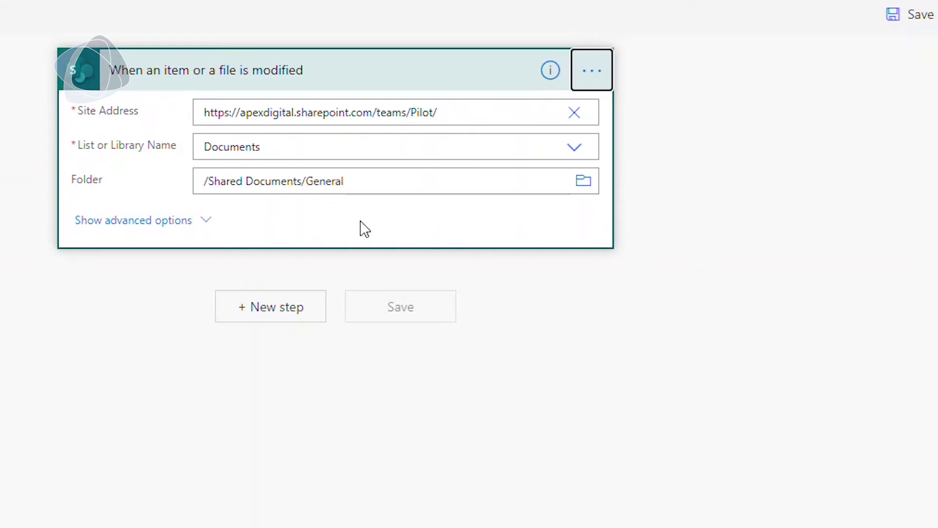
click(258, 311)
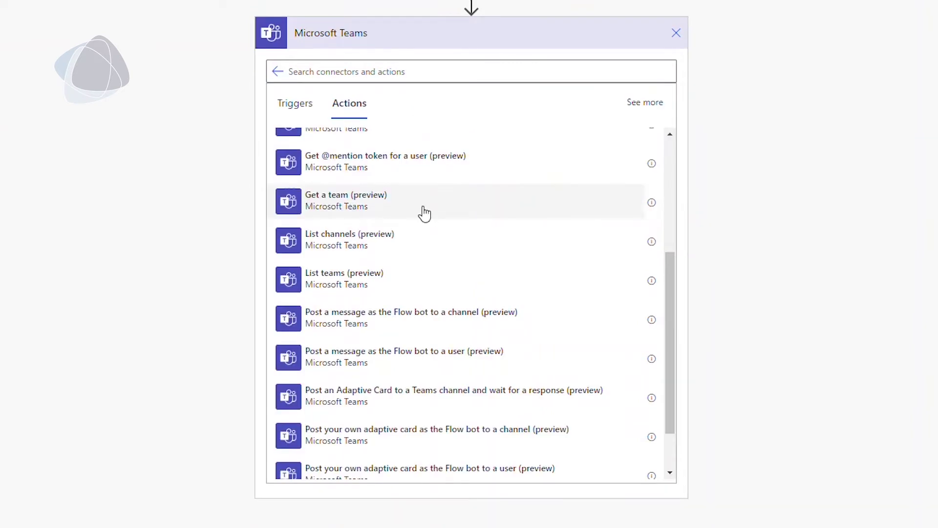
scroll(421, 211, down, 3)
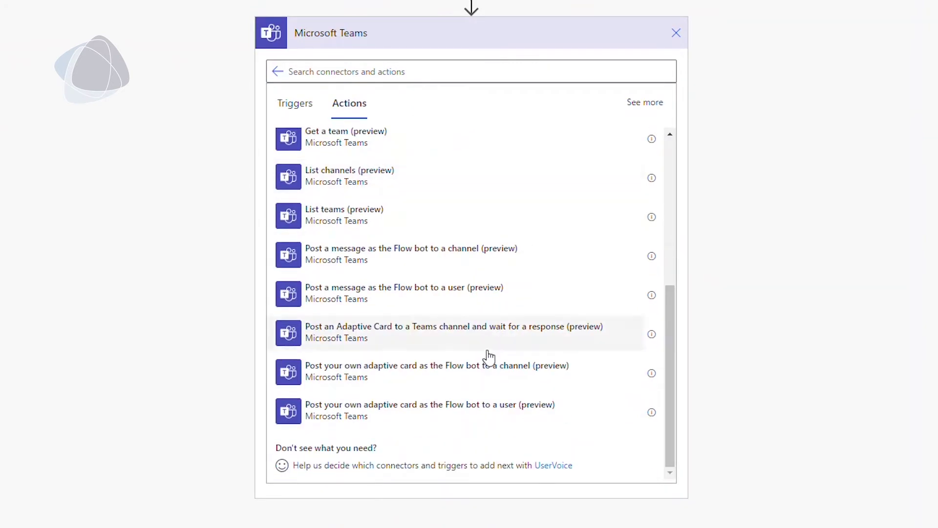
scroll(496, 337, up, 5)
scroll(484, 359, up, 1)
- Select the Microsoft Teams Post a message (V3) action
click(437, 225)
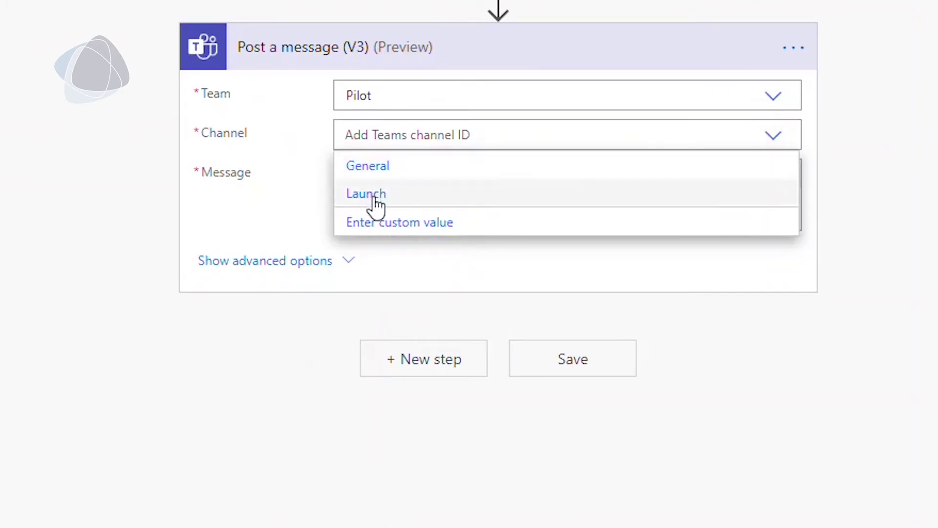
- Post to the General channel with a message including the modifier's display name
click(398, 173)
click(490, 211)
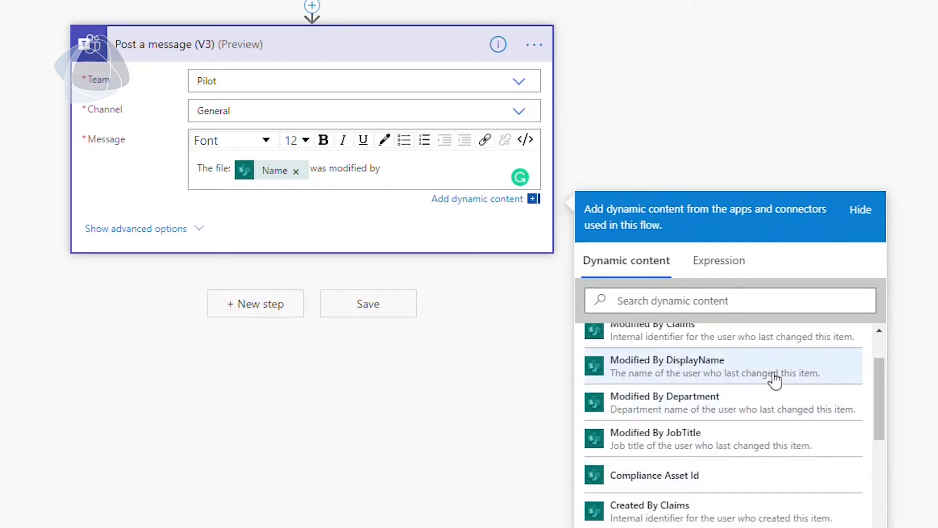
click(828, 375)
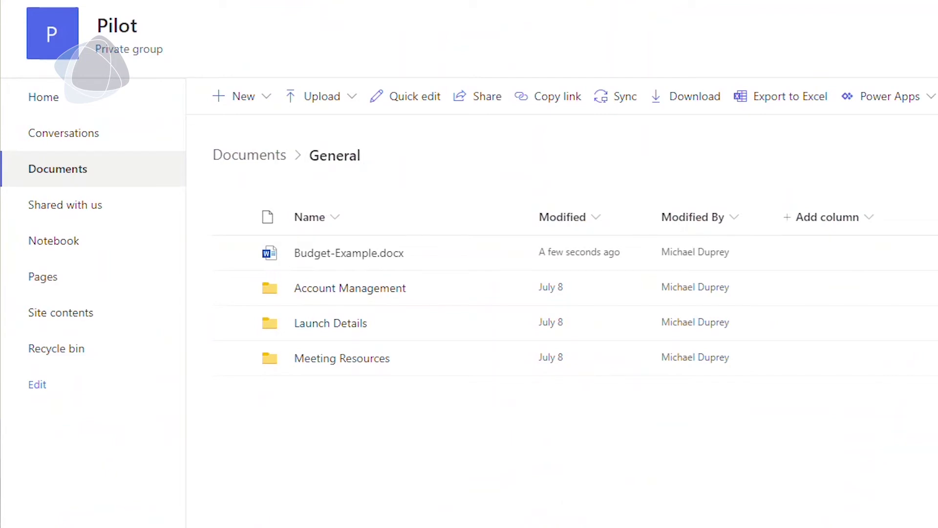
mouse_move(350, 253)
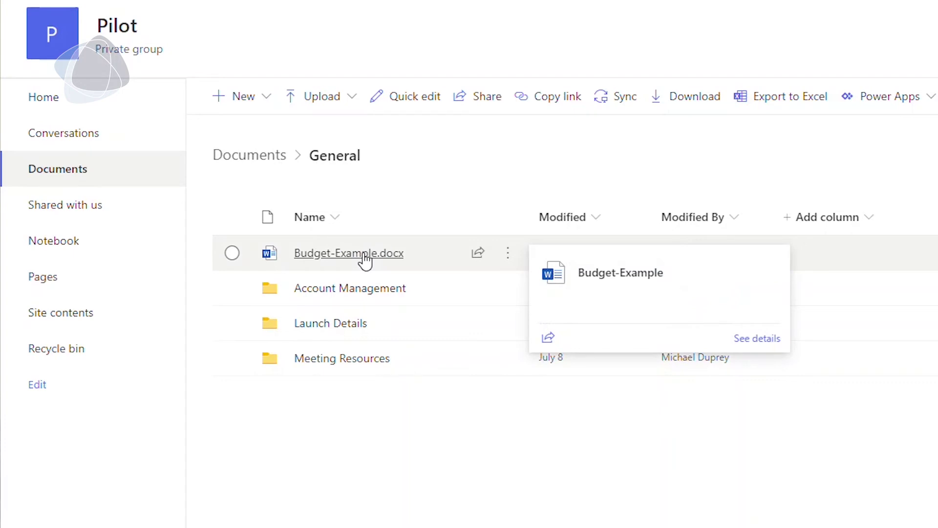
- Open Budget-Example.docx from the General folder for editing
click(349, 253)
text(xt to this example document.)
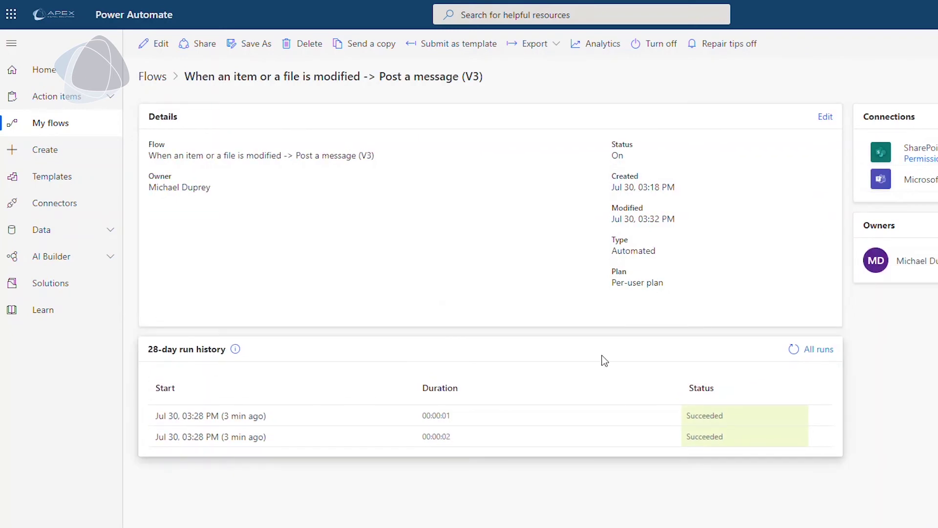
- Show All runs from the flow's 28-day run history
click(828, 351)
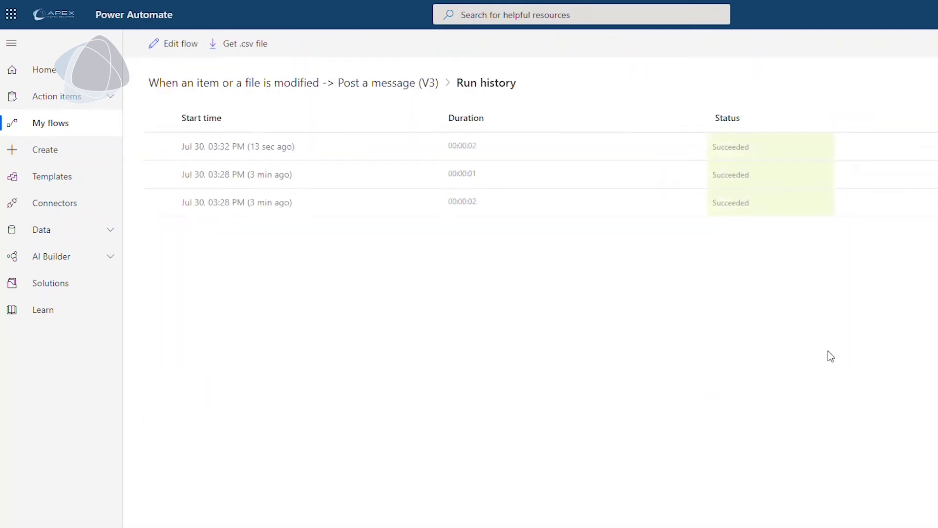